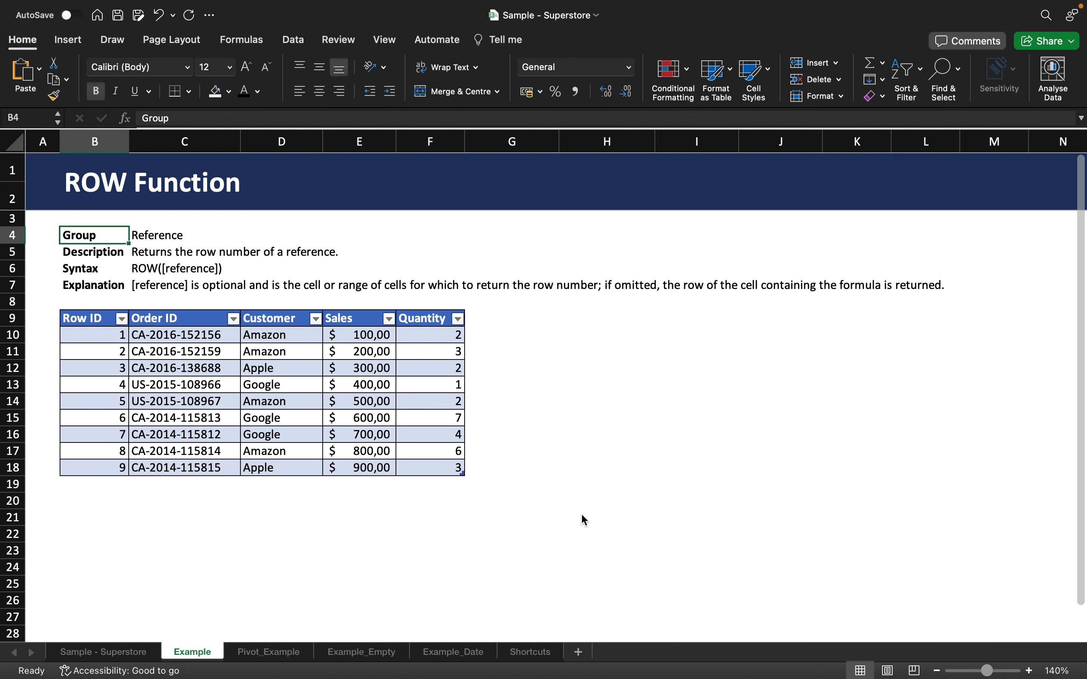
Enter the formula =ROW() in cell H10
{"action": "left_click", "coordinate": [543, 337]}
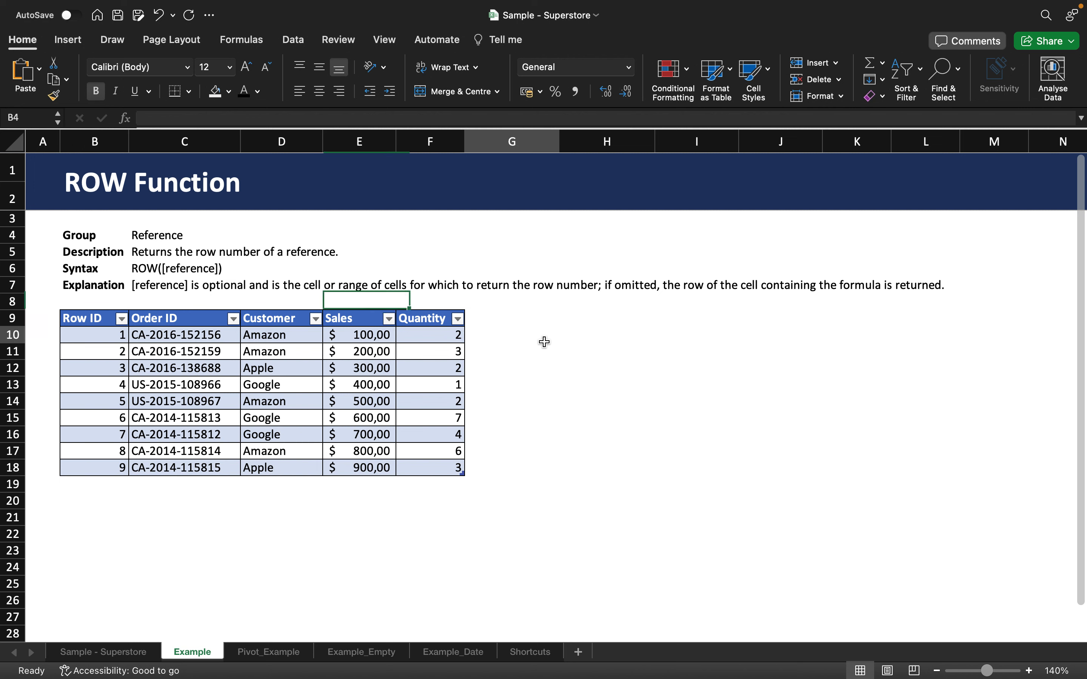
{"action": "left_click", "coordinate": [597, 330]}
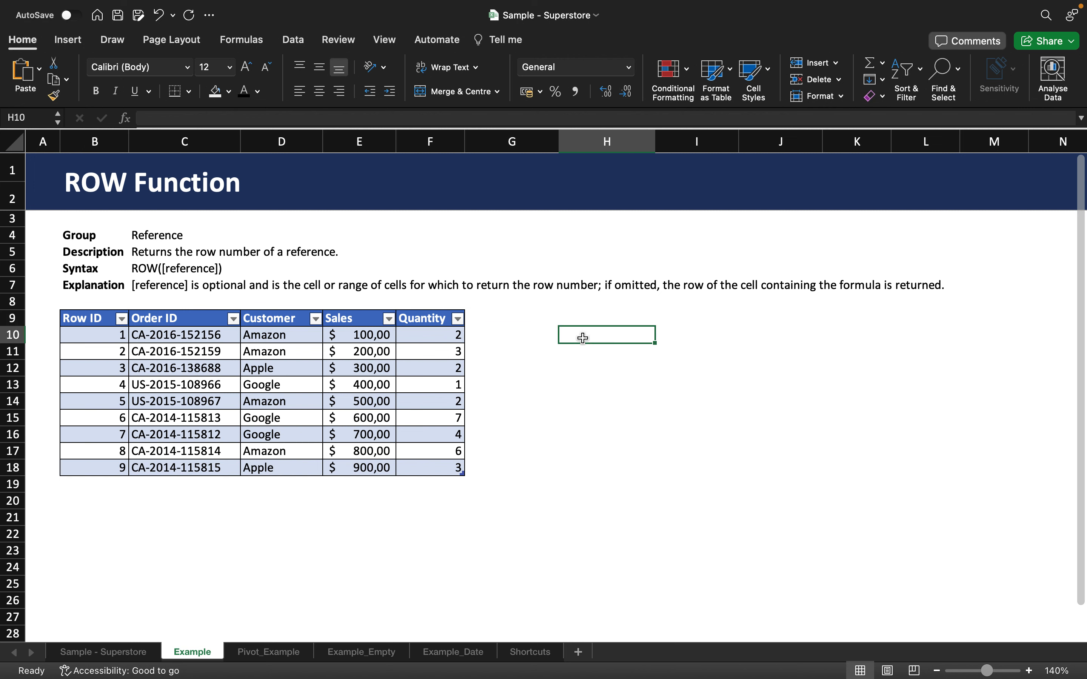
{"action": "type", "text": "=ROW"}
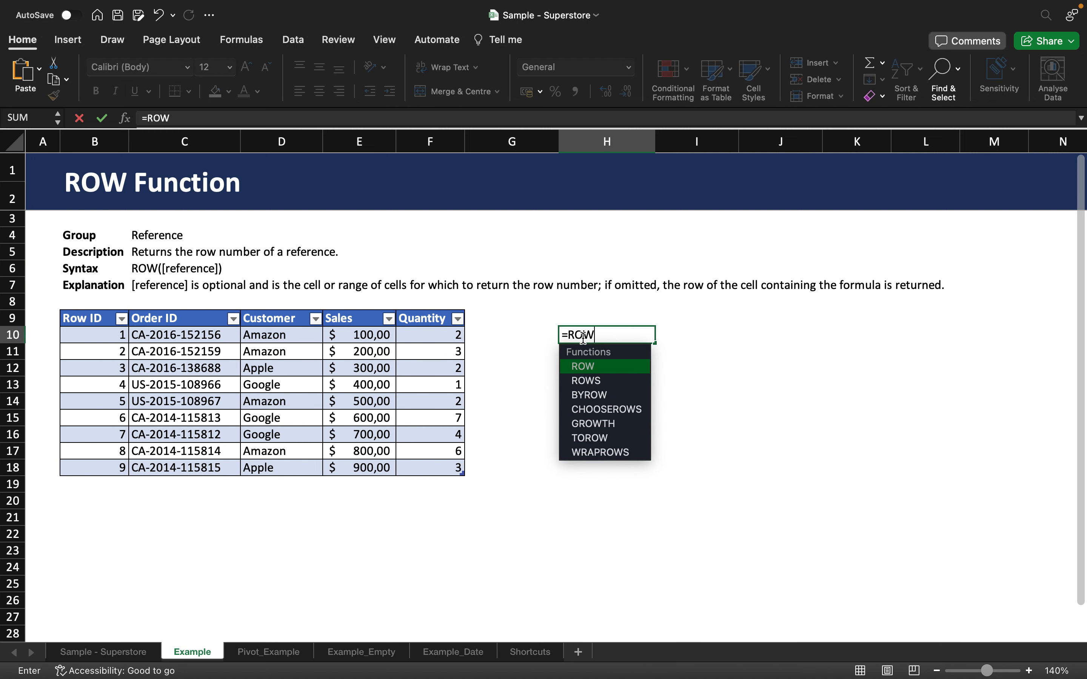
{"action": "type", "text": "()"}
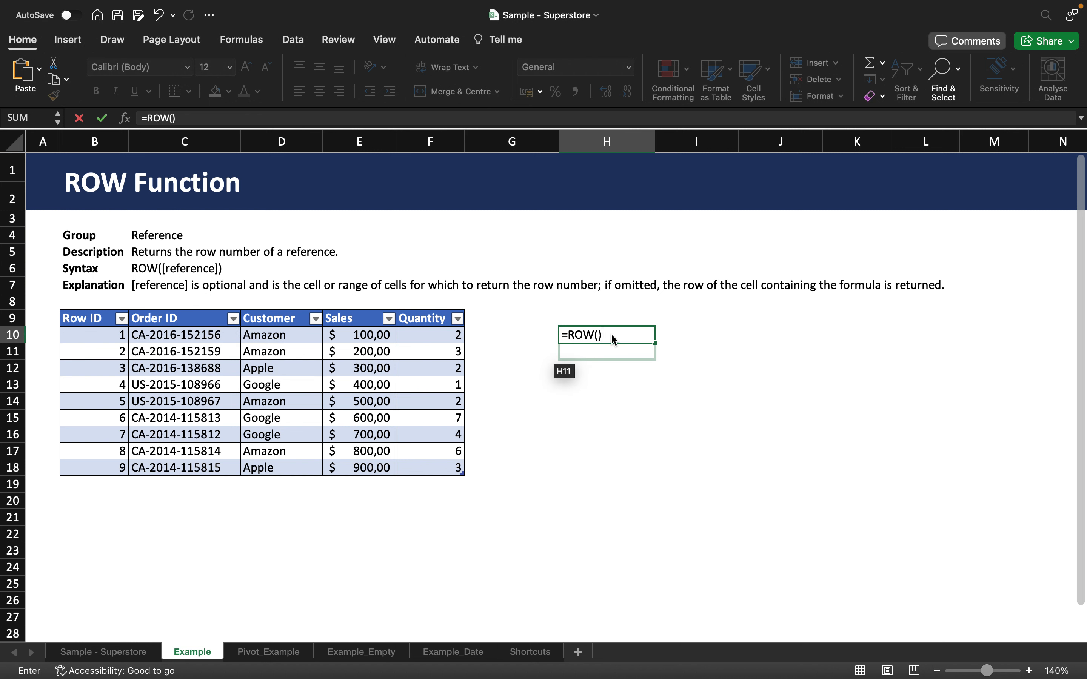
{"action": "key", "text": "ctrl+Return"}
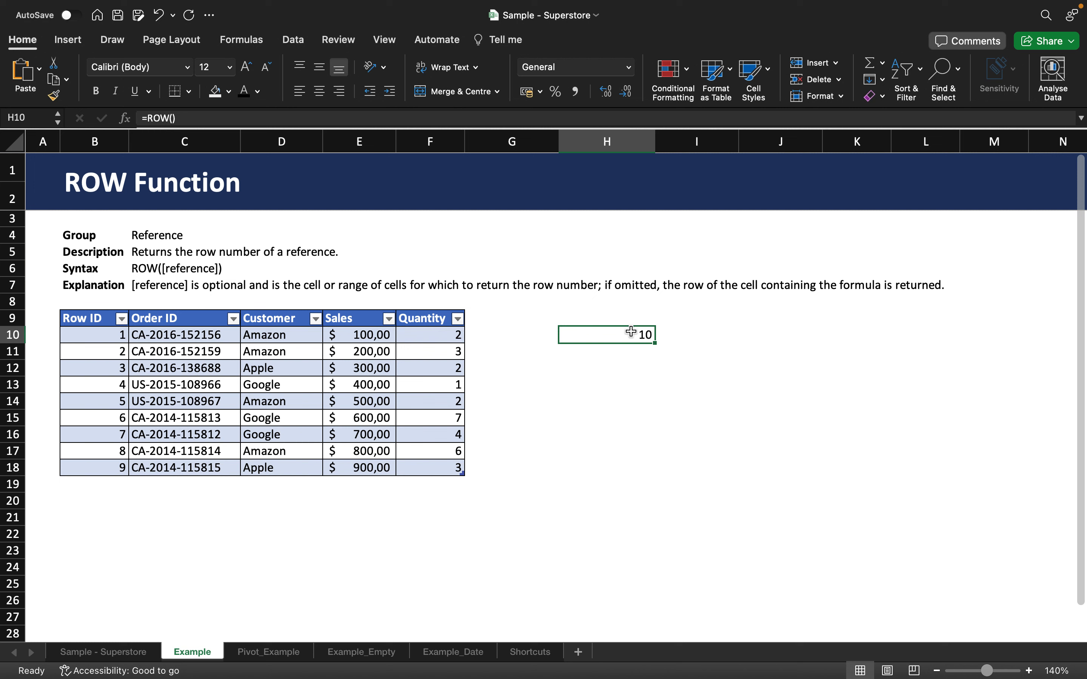
Edit the H10 formula to =ROW(D17), referencing the Amazon customer cell in row 17
{"action": "double_click", "coordinate": [632, 332]}
{"action": "left_click", "coordinate": [598, 335]}
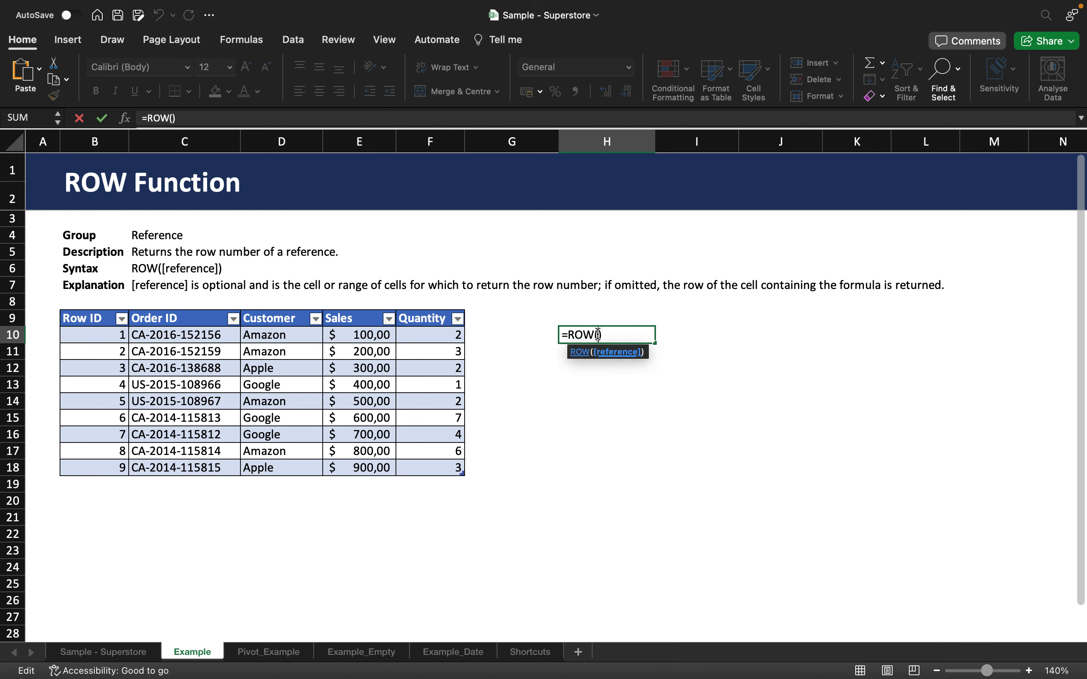
{"action": "left_click", "coordinate": [280, 451]}
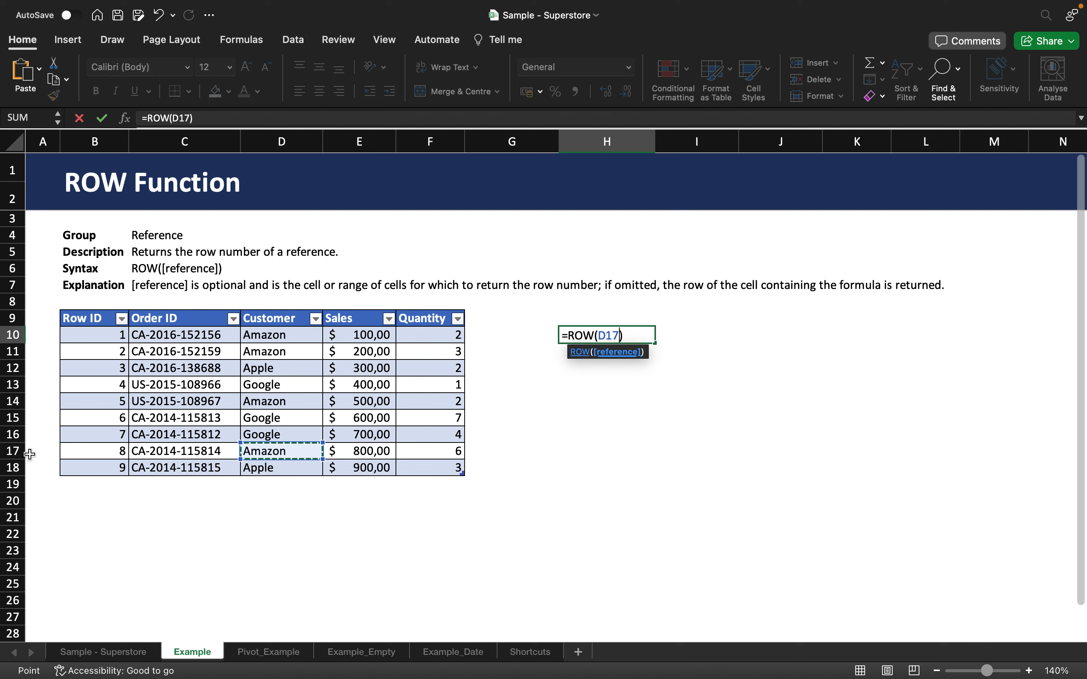
{"action": "left_click", "coordinate": [644, 332]}
{"action": "key", "text": "Return"}
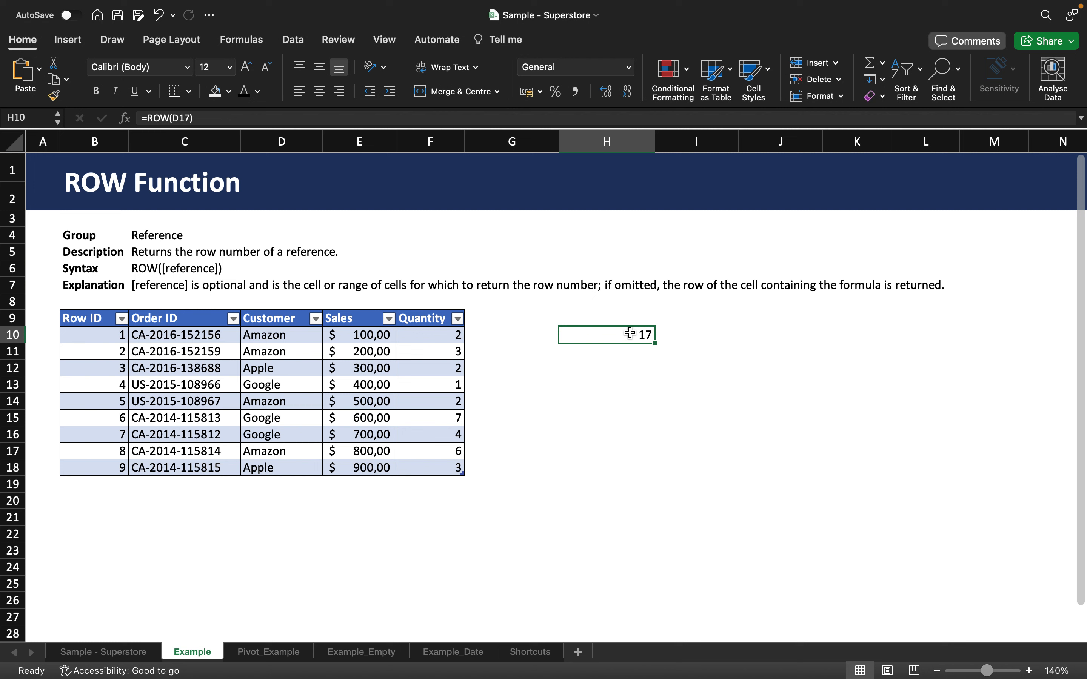
Undo the ROW formula entry in H10
{"action": "key", "text": "super+z"}
{"action": "left_click", "coordinate": [593, 363]}
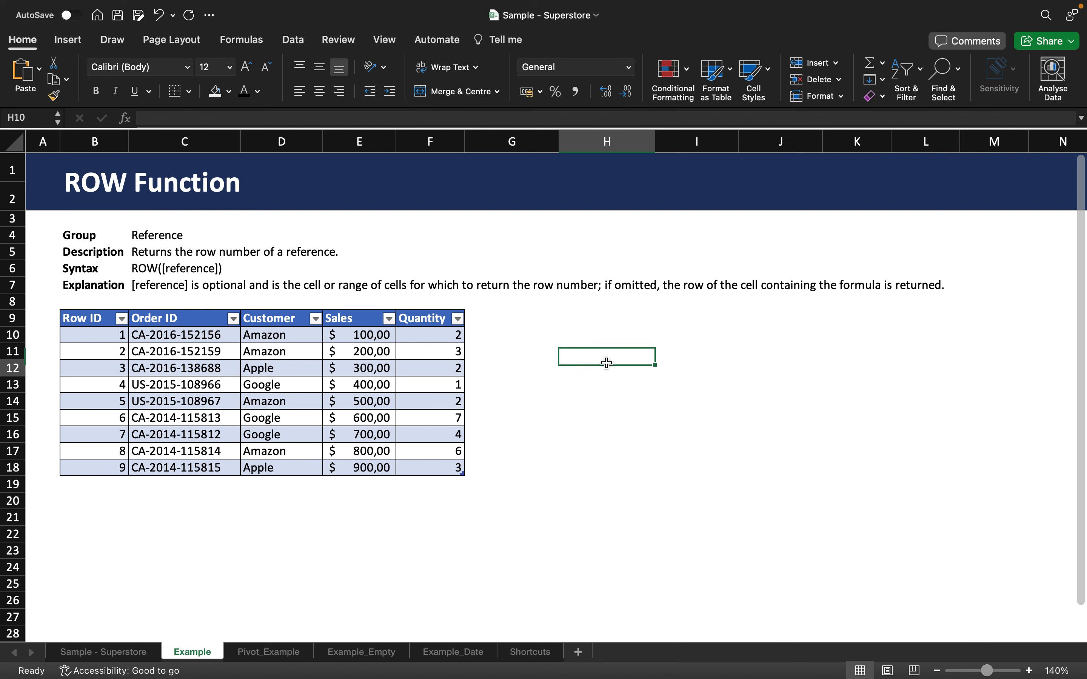
{"action": "left_click", "coordinate": [607, 352]}
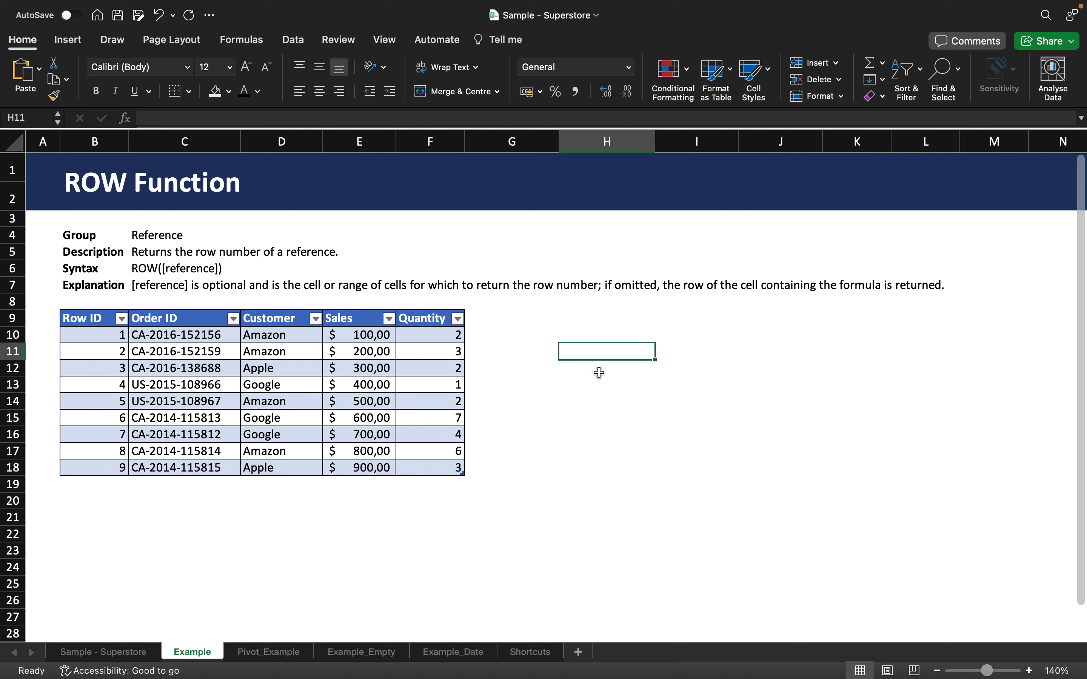
Start an INDEX formula in H10 using all worksheet rows as the array and ROW(C14) as the row number
{"action": "left_click", "coordinate": [587, 335]}
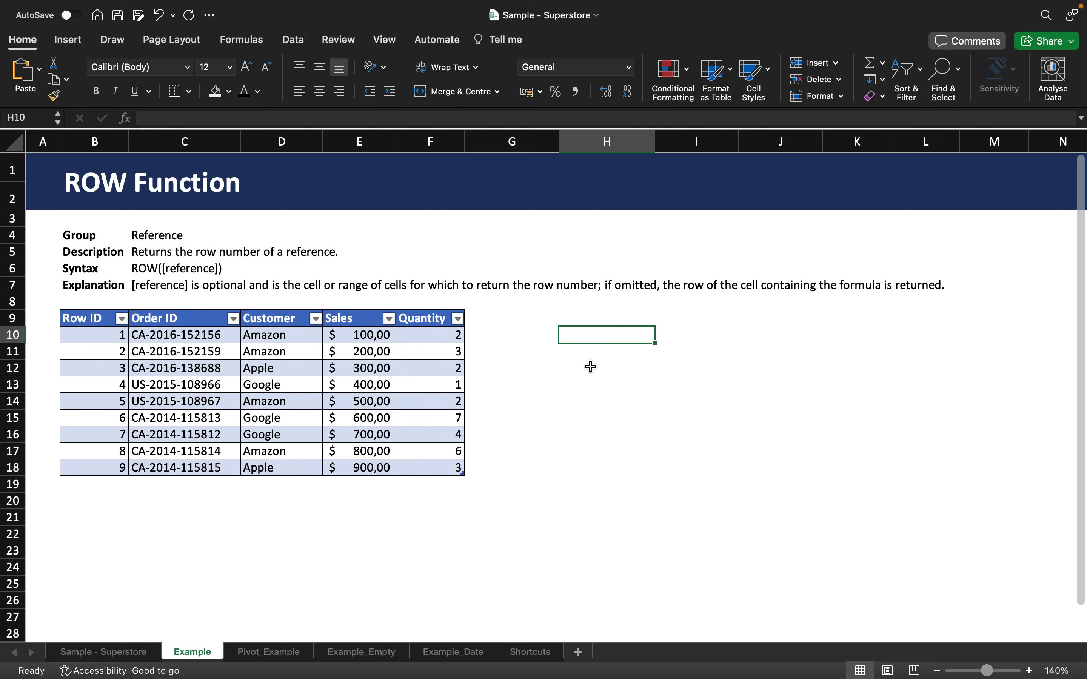
{"action": "type", "text": "=INDEX"}
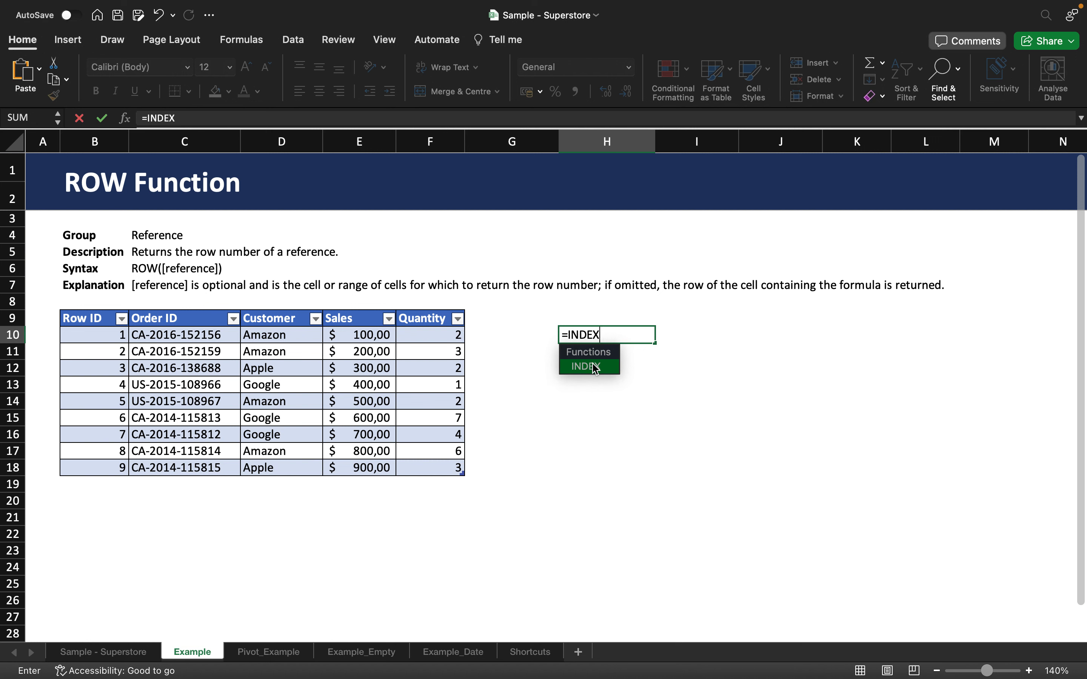
{"action": "double_click", "coordinate": [595, 369]}
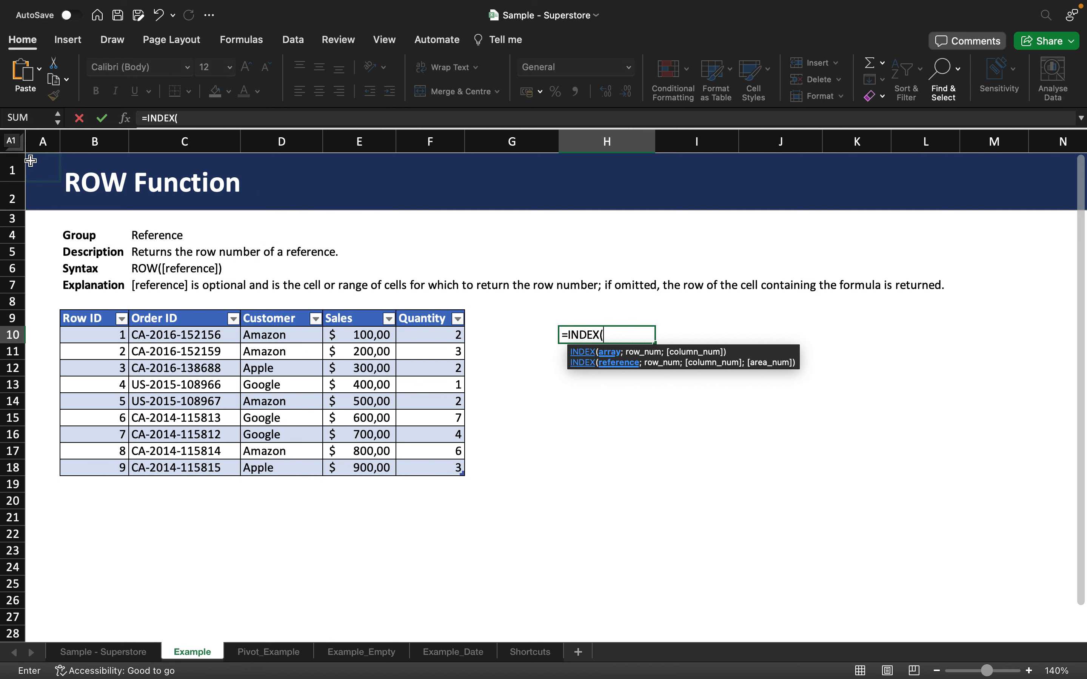
{"action": "left_click", "coordinate": [13, 141]}
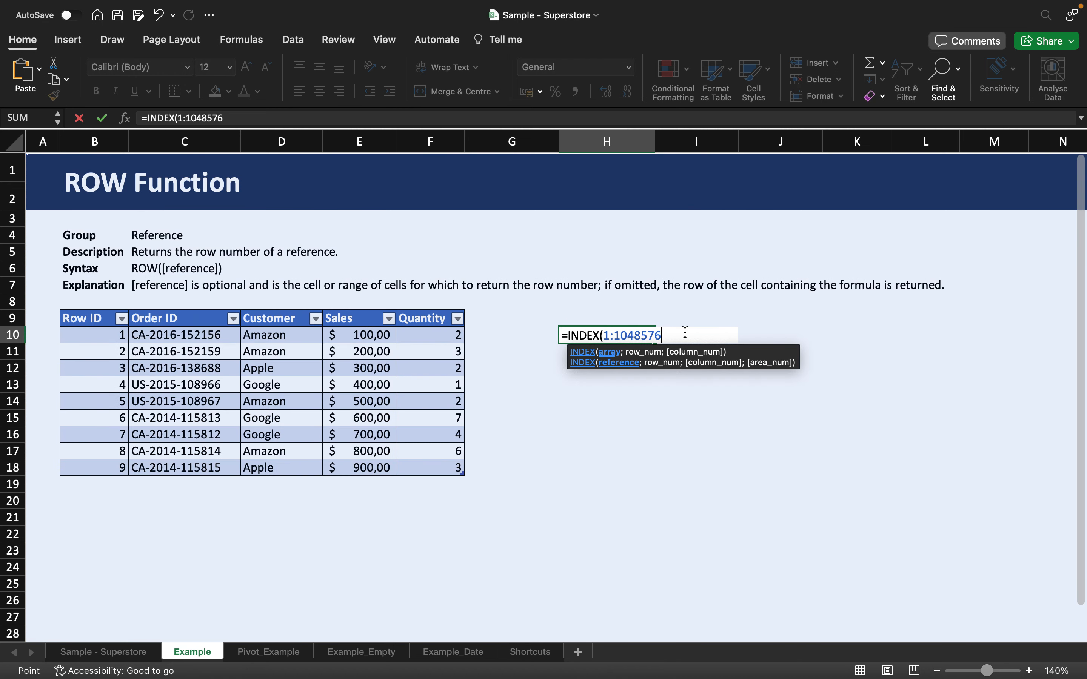
{"action": "type", "text": ";"}
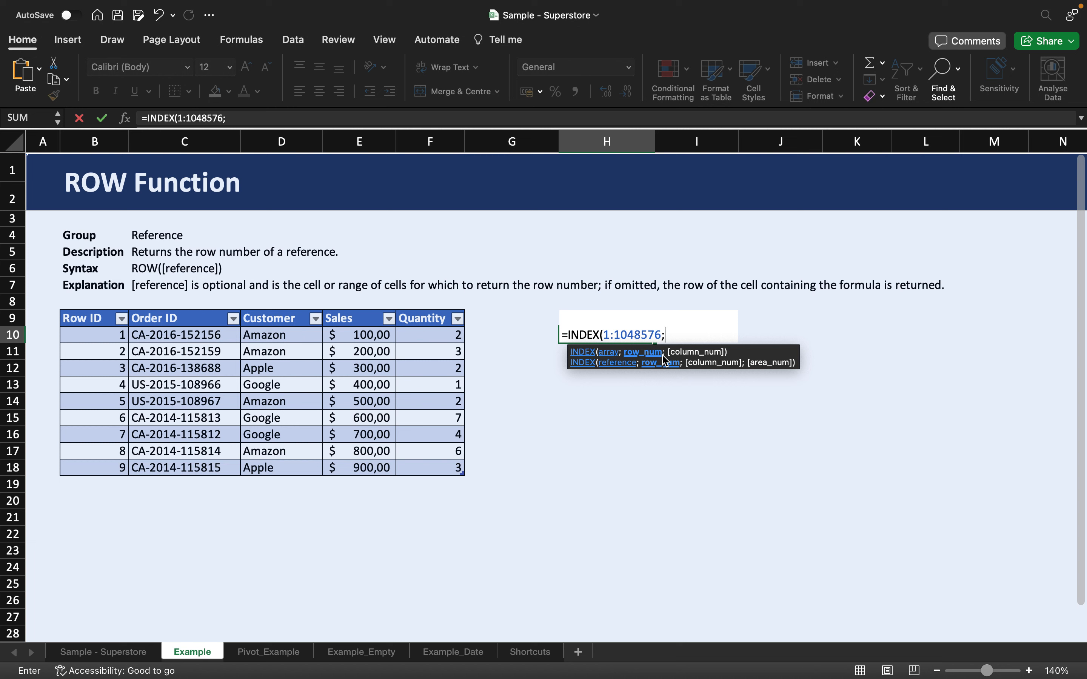
{"action": "type", "text": "ROW("}
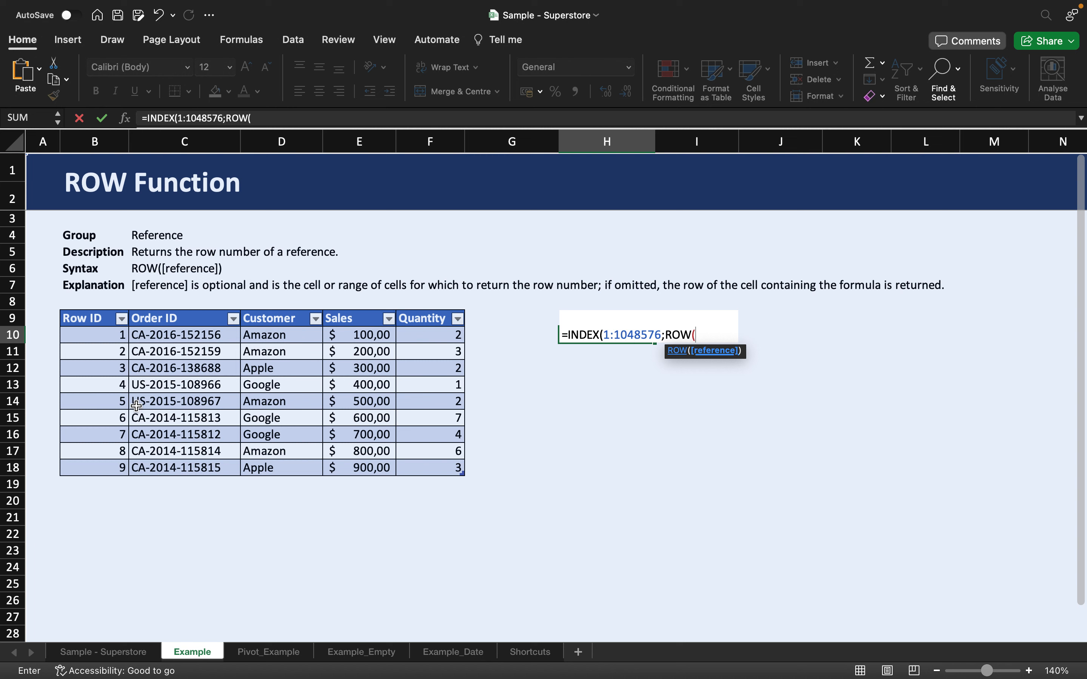
{"action": "left_click", "coordinate": [187, 402]}
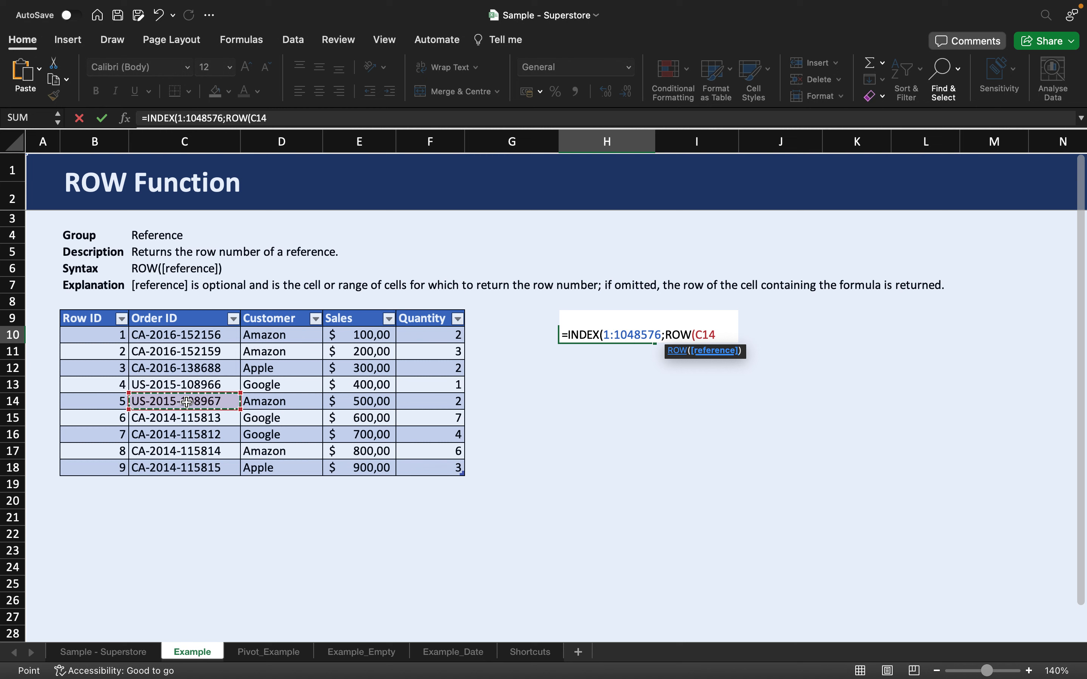
{"action": "type", "text": ")"}
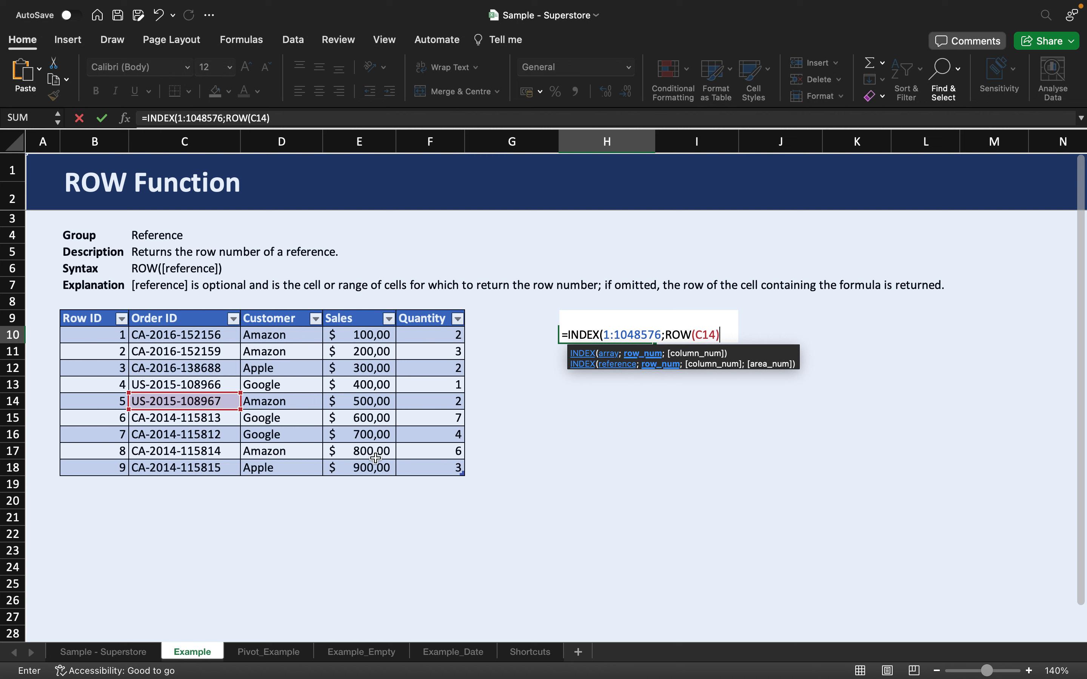
{"action": "type", "text": ";"}
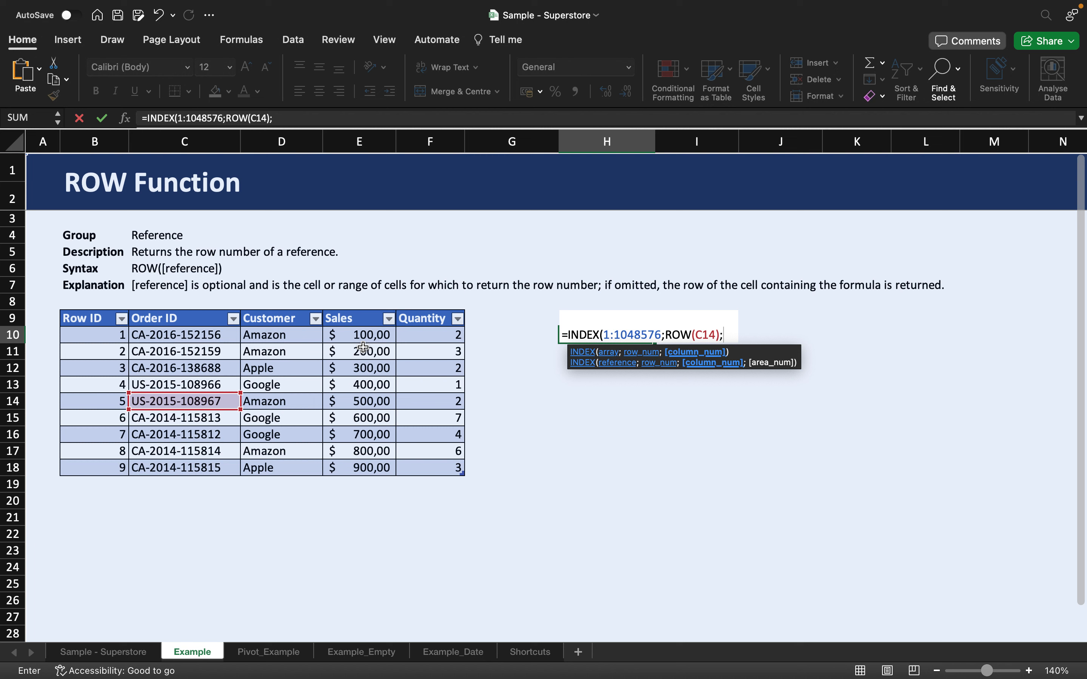
Finish the formula with COLUMN of the Sales header as the column number, giving =INDEX(1:1048576;ROW(C14);COLUMN(Table4[[#Headers];[Sales]]))
{"action": "type", "text": "COLUMN("}
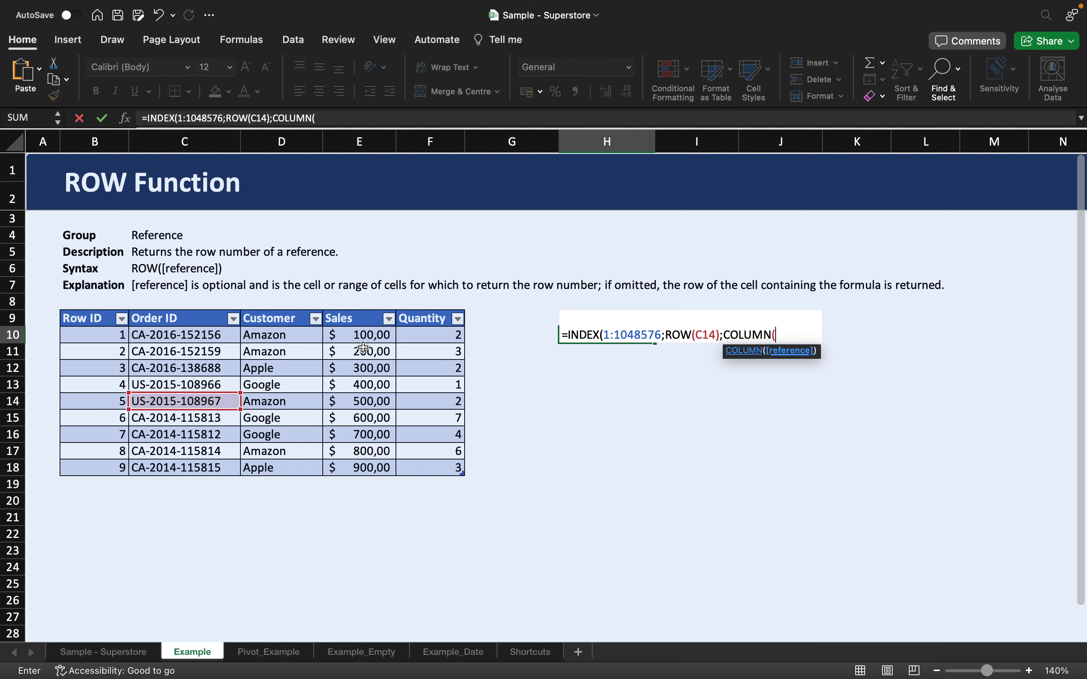
{"action": "left_click", "coordinate": [360, 319]}
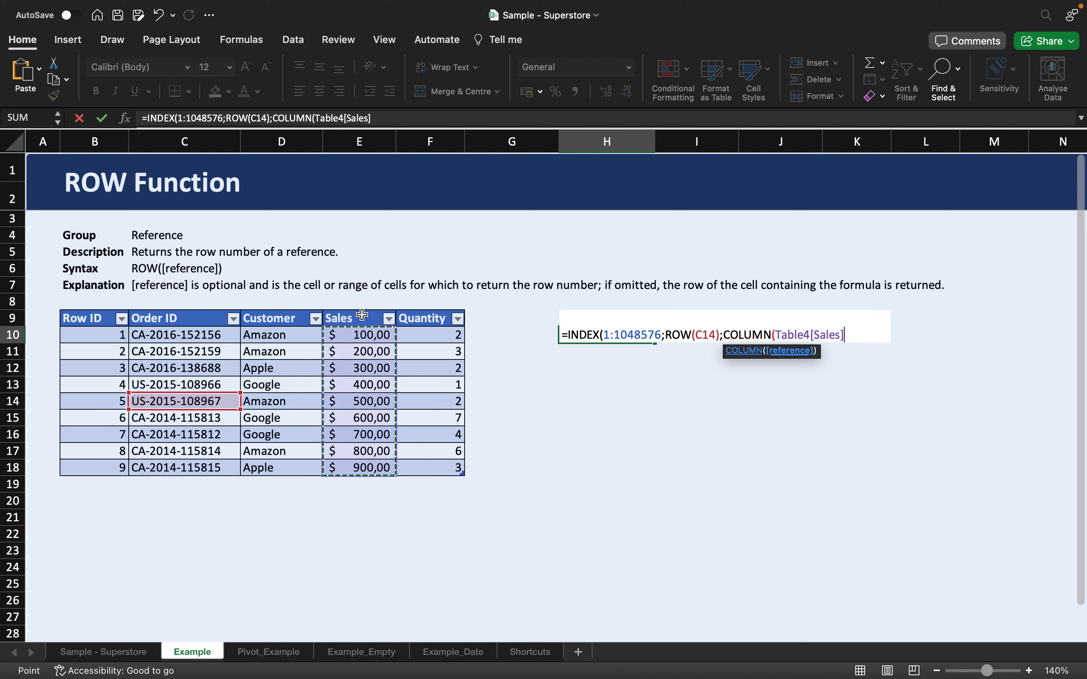
{"action": "left_click", "coordinate": [360, 318]}
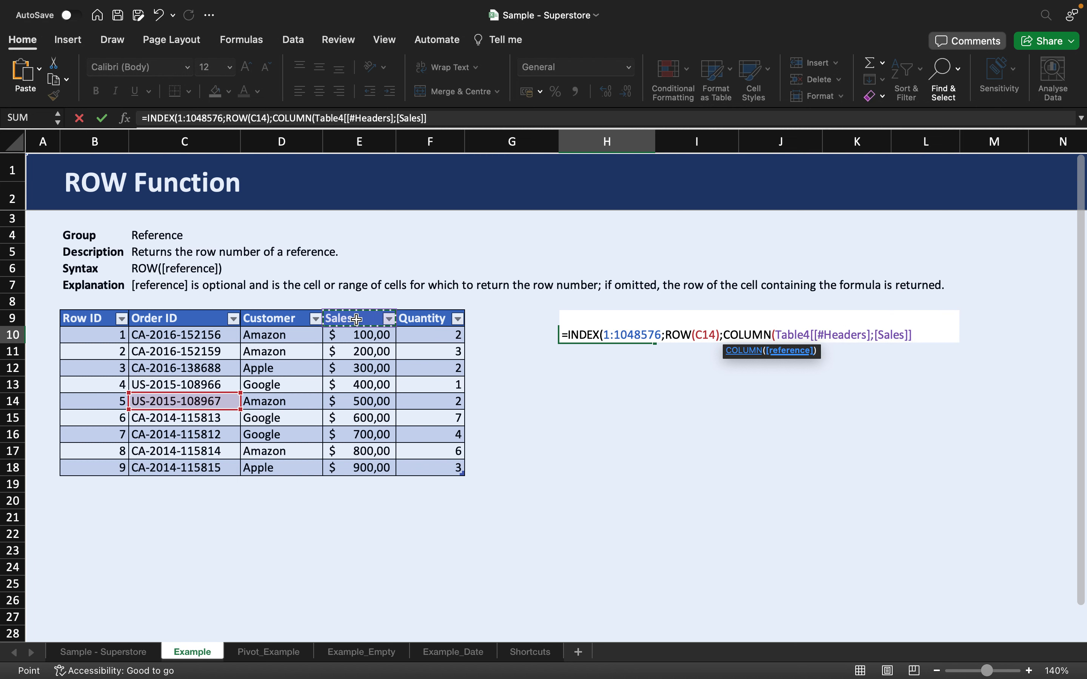
{"action": "type", "text": ")"}
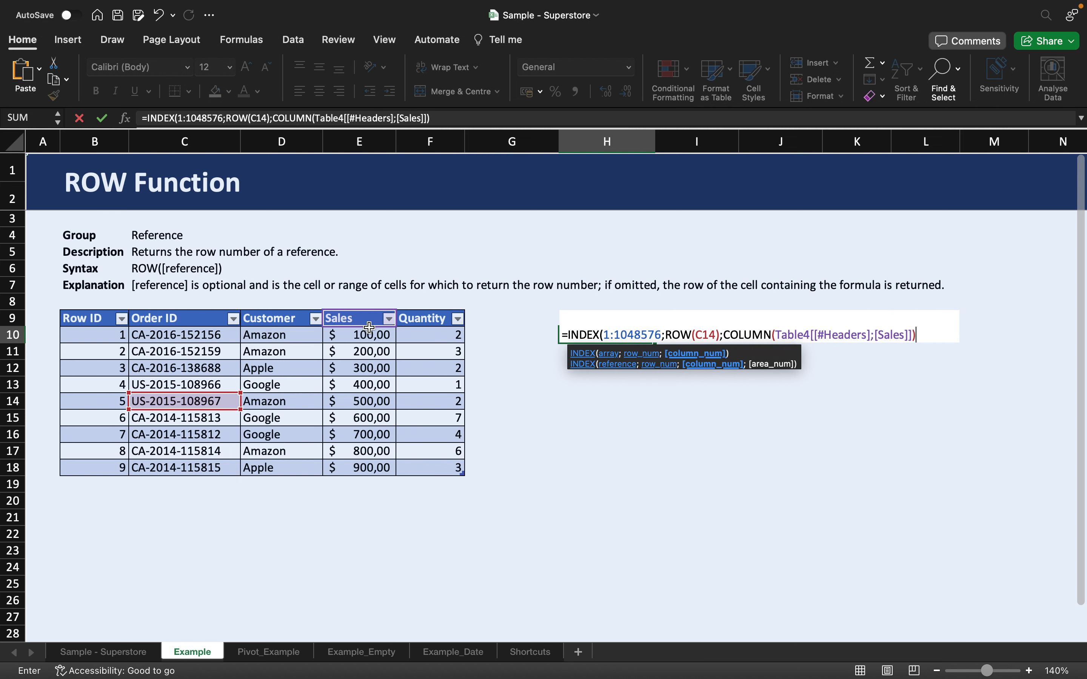
{"action": "type", "text": ")"}
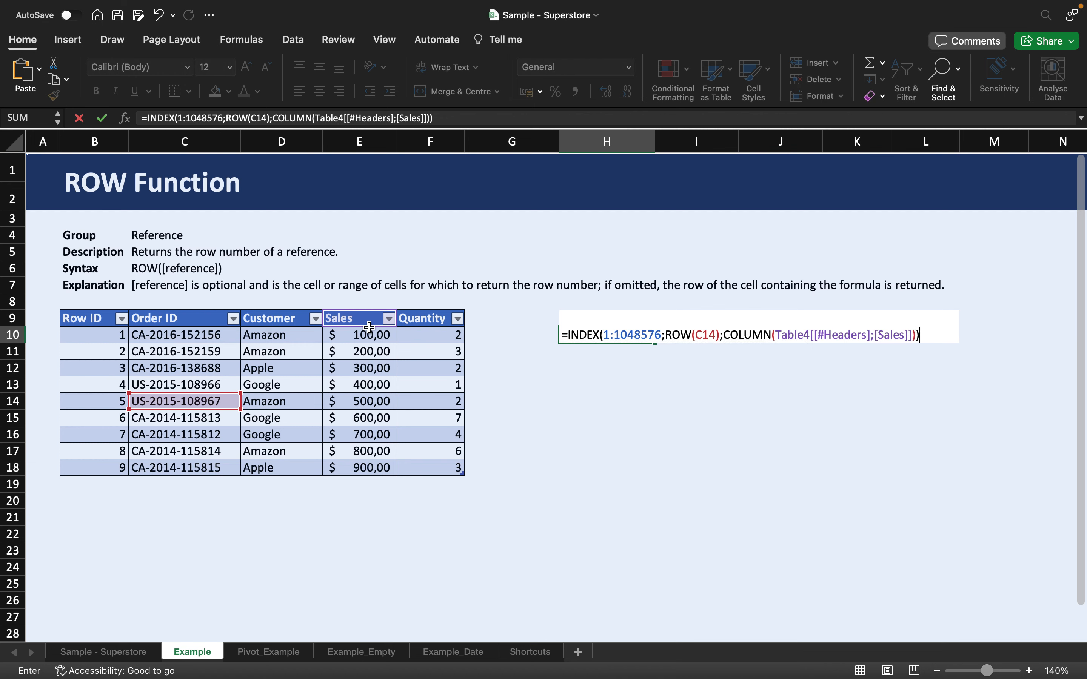
{"action": "key", "text": "Return"}
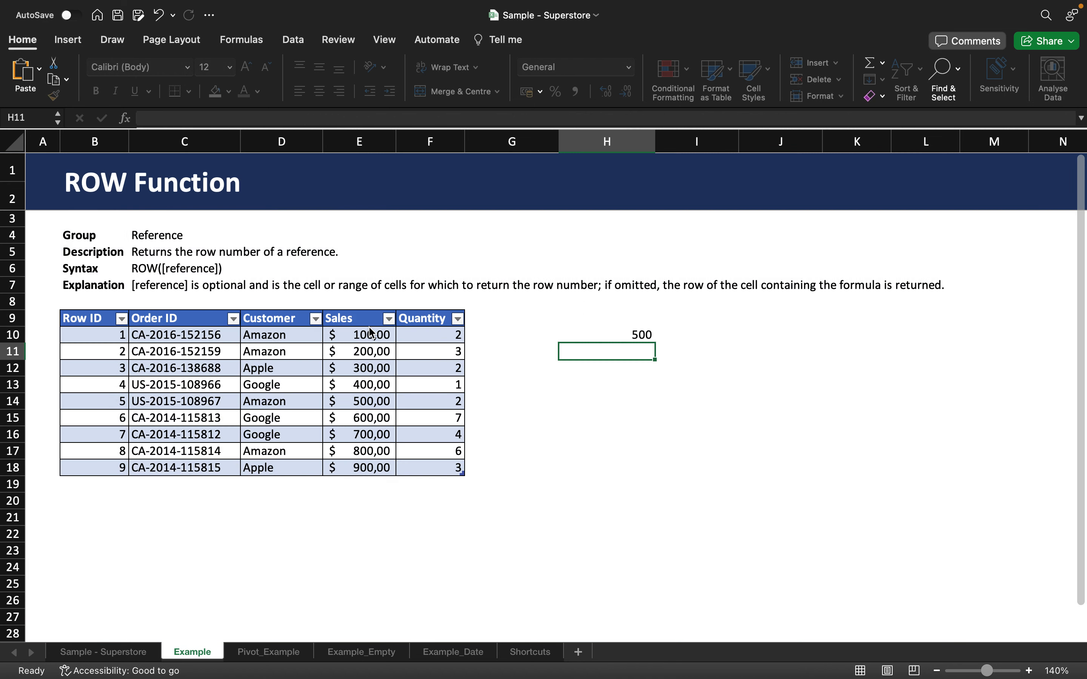
Inspect the H10 formula and the table rows and cells it refers to
{"action": "left_click", "coordinate": [601, 330]}
{"action": "mouse_move", "coordinate": [592, 678]}
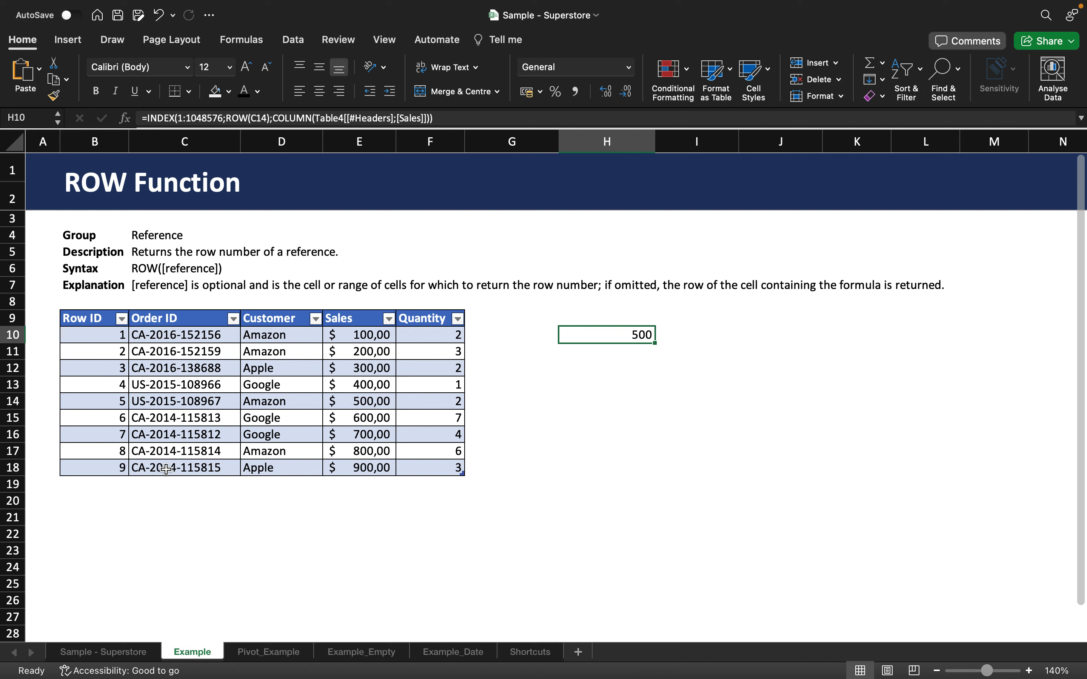
{"action": "left_click", "coordinate": [6, 467]}
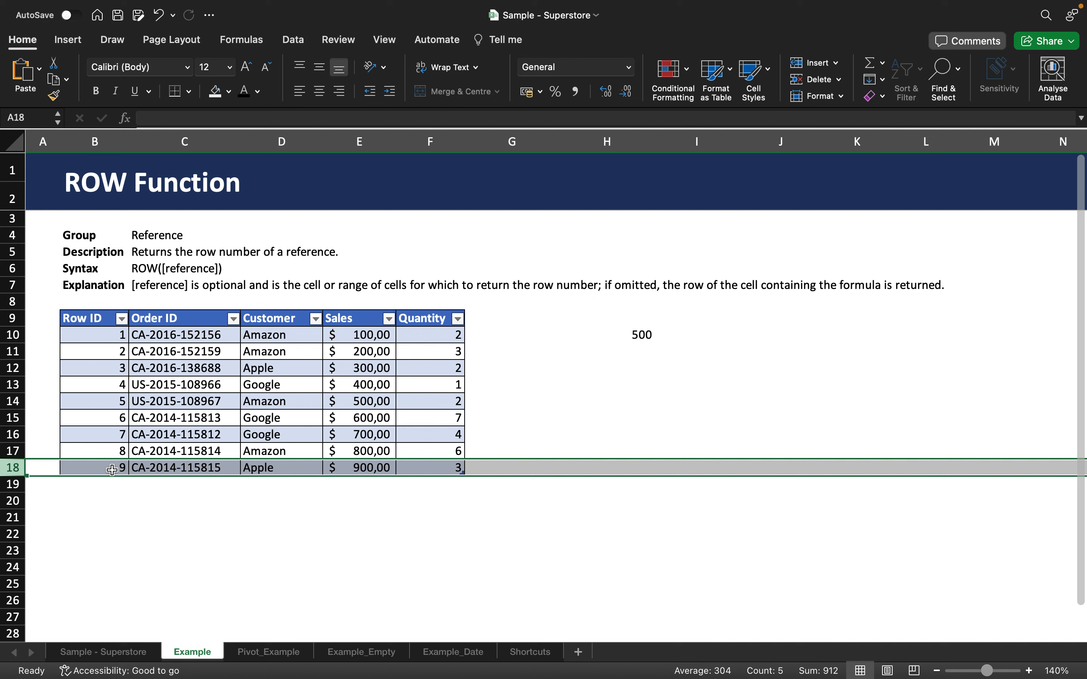
{"action": "left_click", "coordinate": [112, 470]}
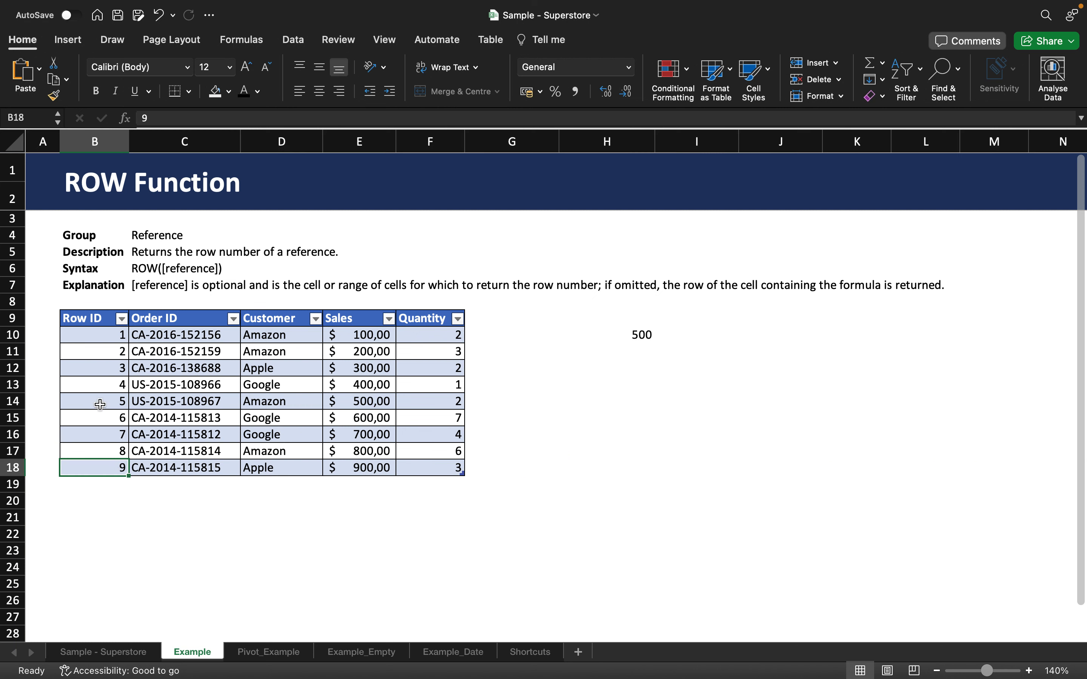
{"action": "left_click_drag", "start_coordinate": [99, 402], "coordinate": [454, 399]}
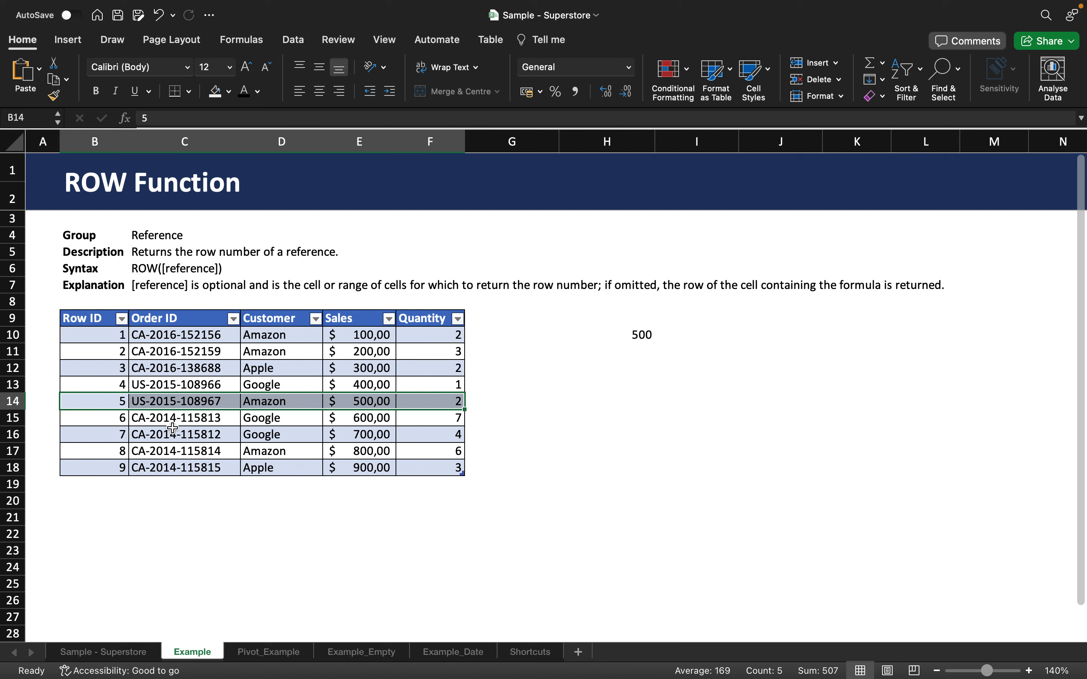
{"action": "left_click", "coordinate": [631, 341]}
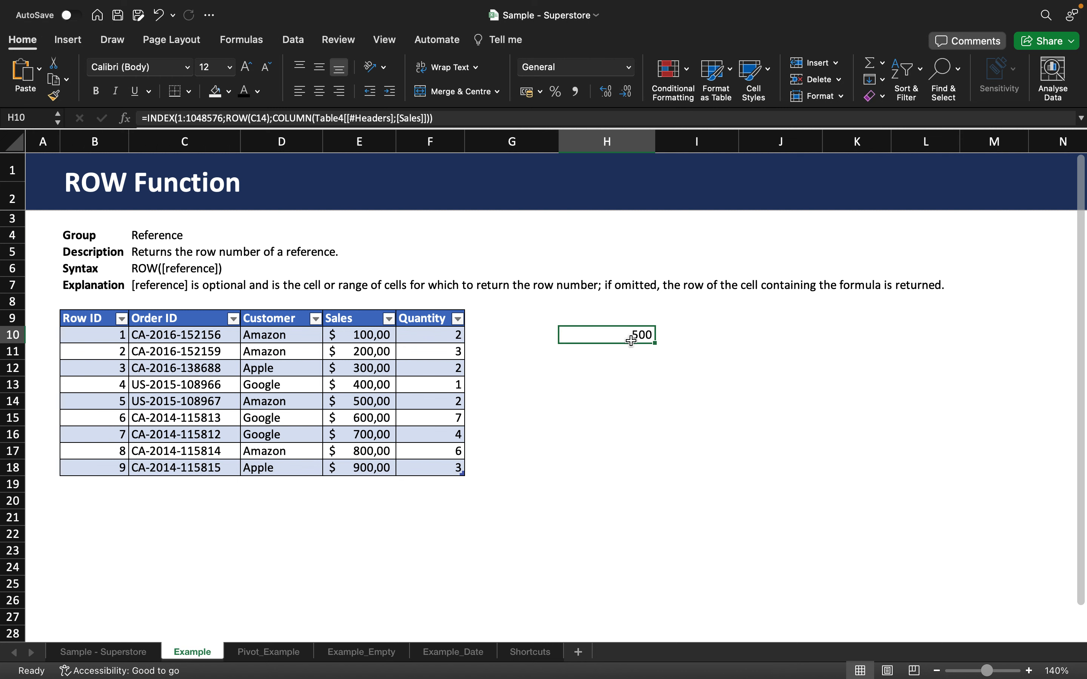